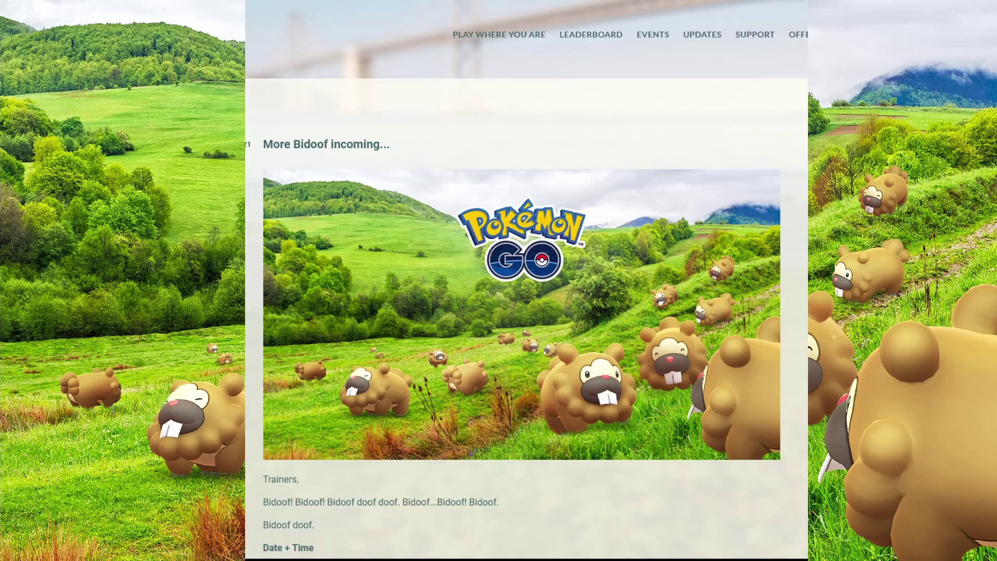
Step: Highlight the July 1 date, the Bidoof Cup bullet and the Superpower line in the Bidoof Day post
scroll(526, 281, "down", 4)
scroll(785, 262, "down", 4)
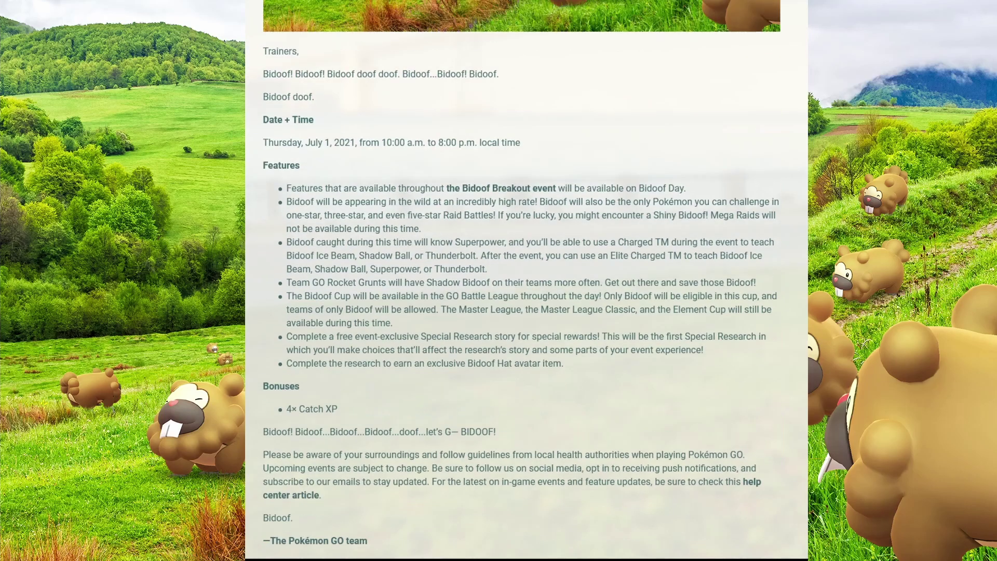
left_click_drag(305, 170, 337, 166)
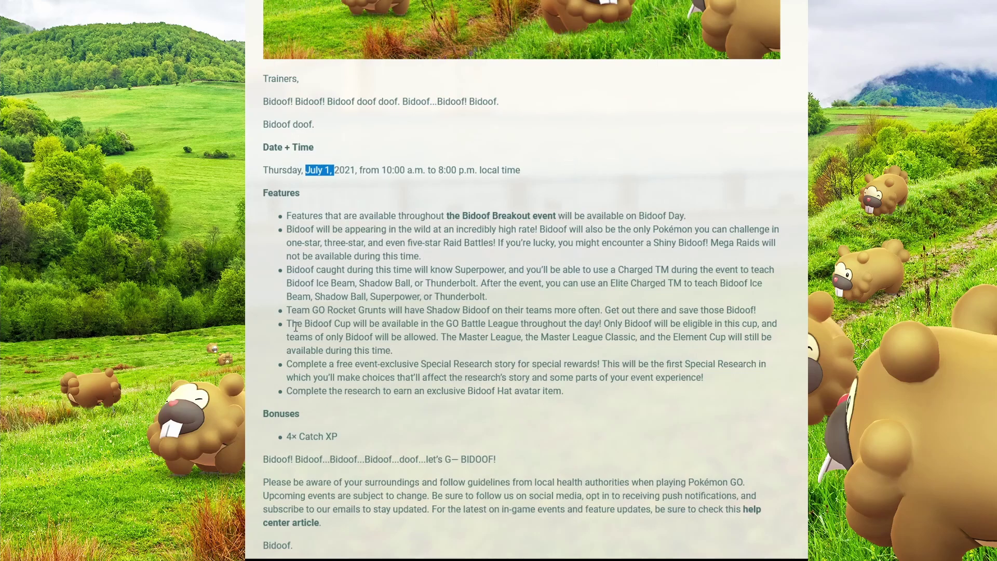
left_click_drag(287, 323, 392, 322)
left_click(566, 425)
left_click_drag(509, 269, 348, 275)
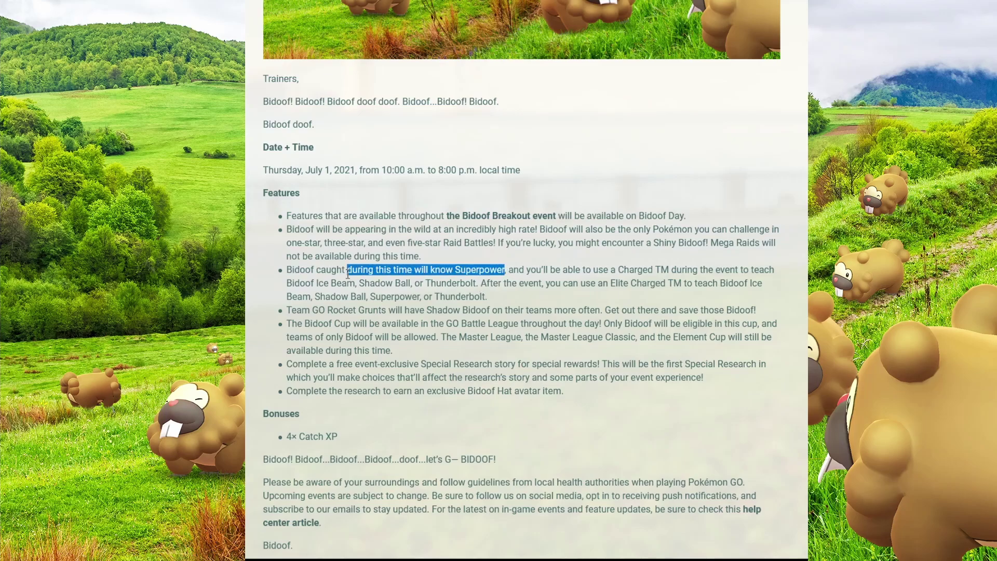
left_click(421, 245)
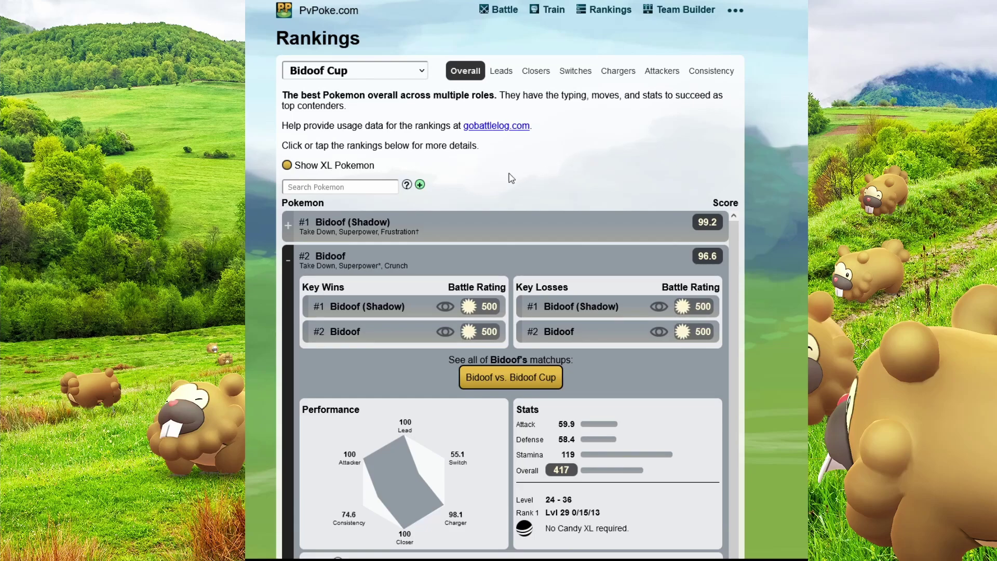
Step: Check Bidoof (Shadow)'s Bidoof Cup matchups, then expand the regular Bidoof's ranking details
left_click(459, 221)
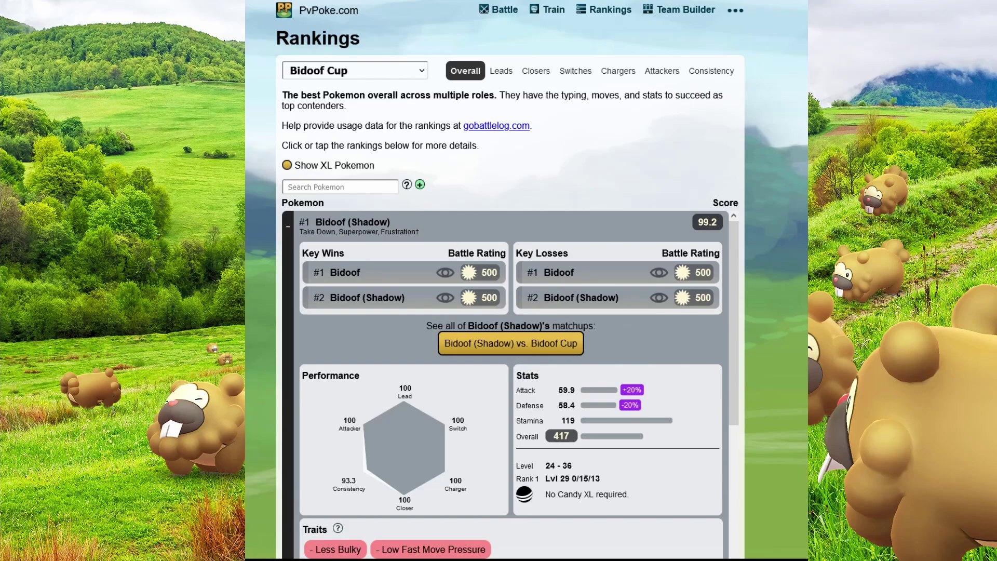
left_click(511, 343)
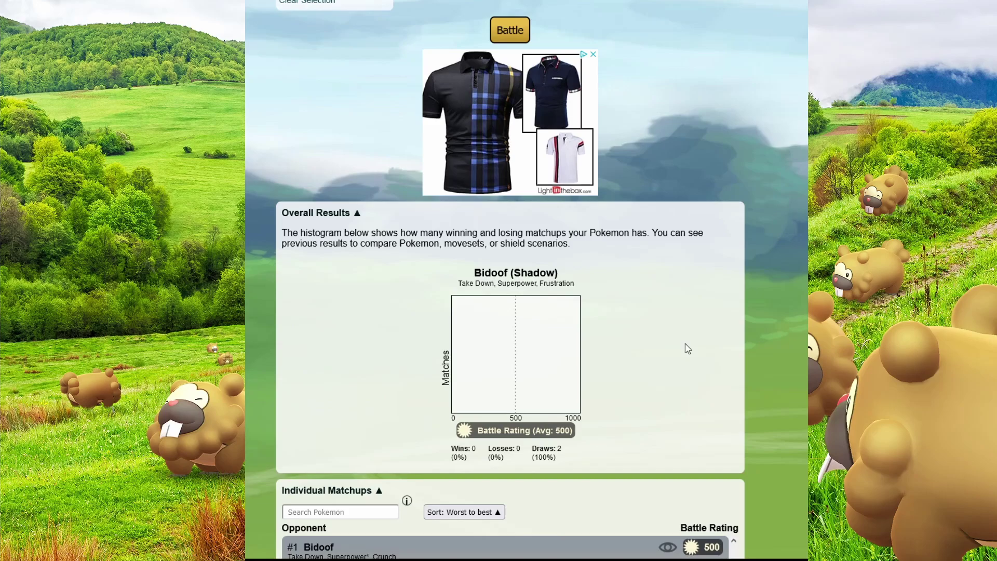
scroll(679, 340, "down", 2)
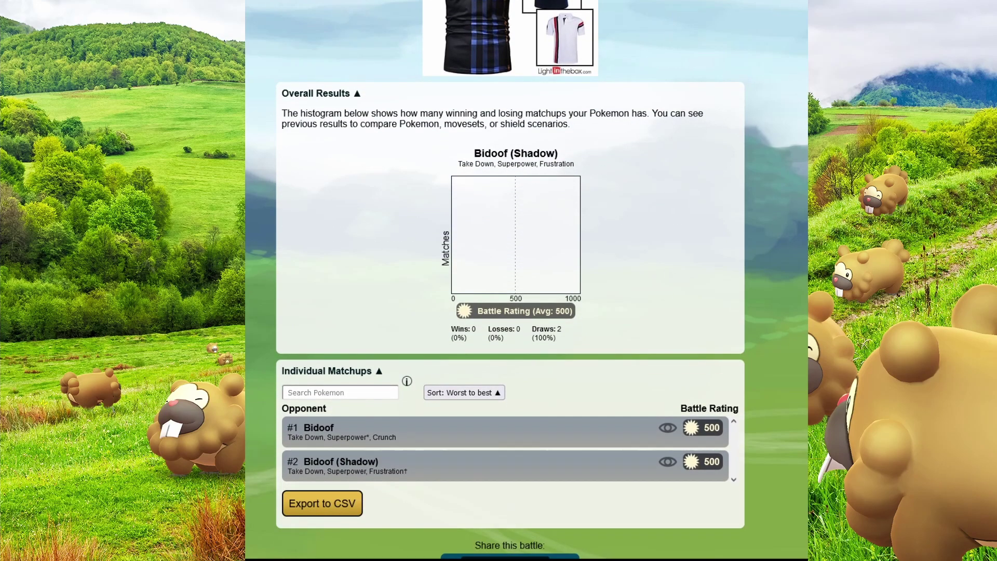
key("alt+Left")
left_click(356, 242)
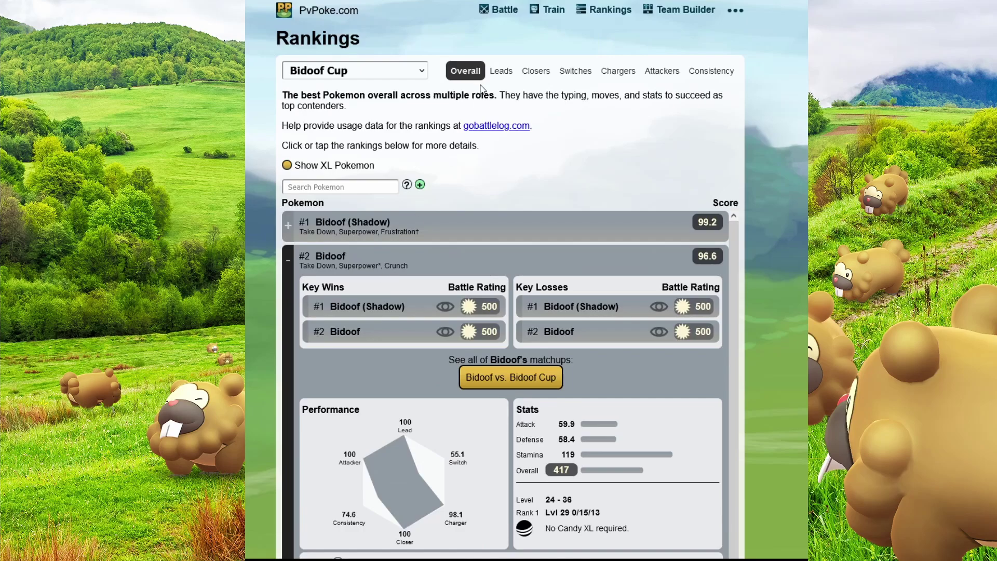
Step: Compare the Leads, Closers and Switches rankings, then open Bidoof (Shadow)'s vs. Bidoof Cup matchups
left_click(499, 73)
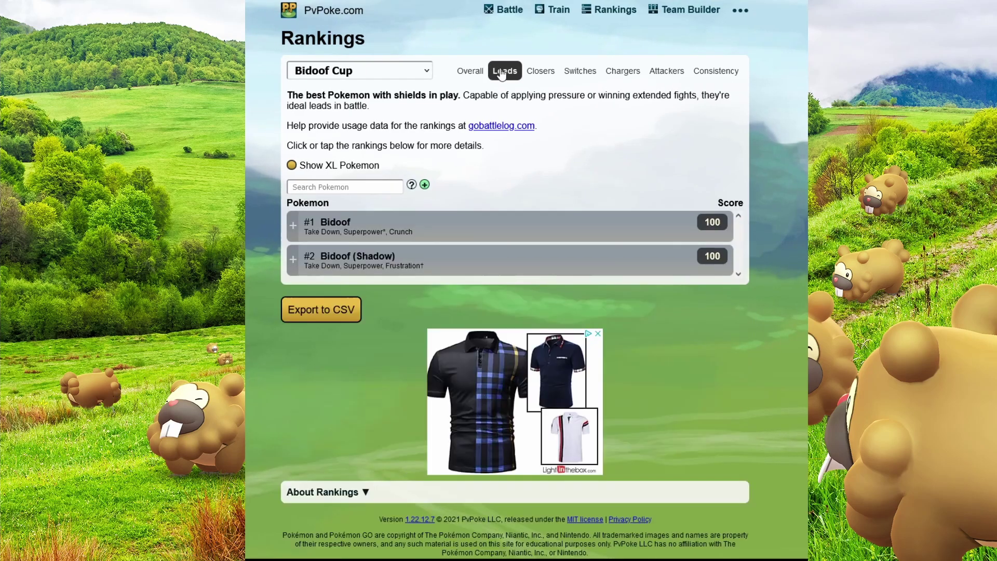
left_click(538, 78)
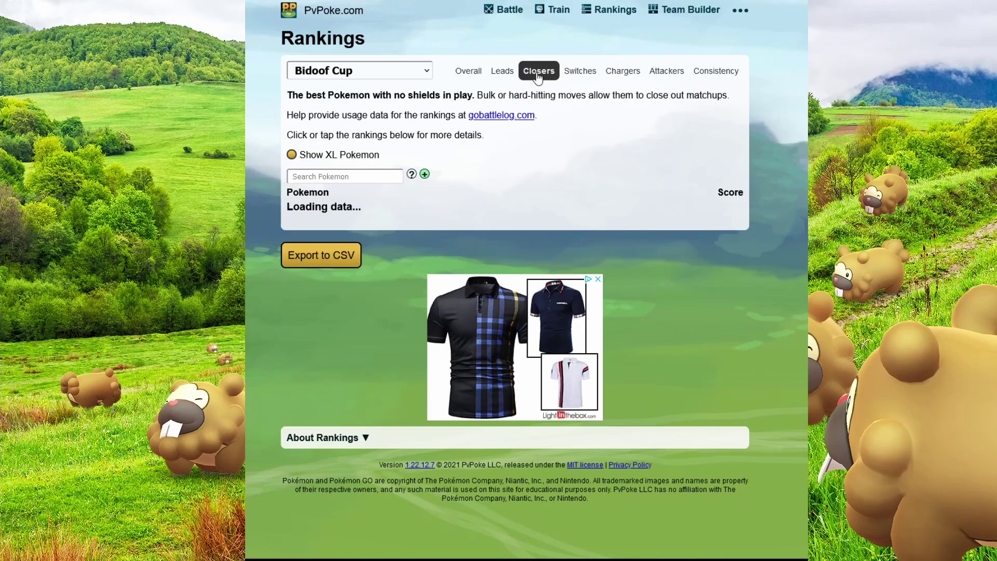
left_click(591, 75)
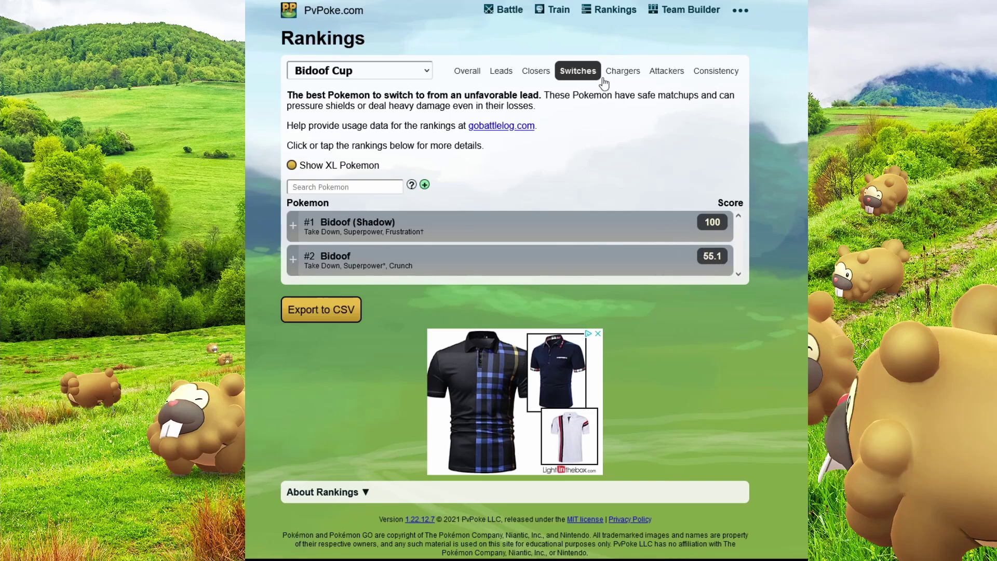
left_click(496, 239)
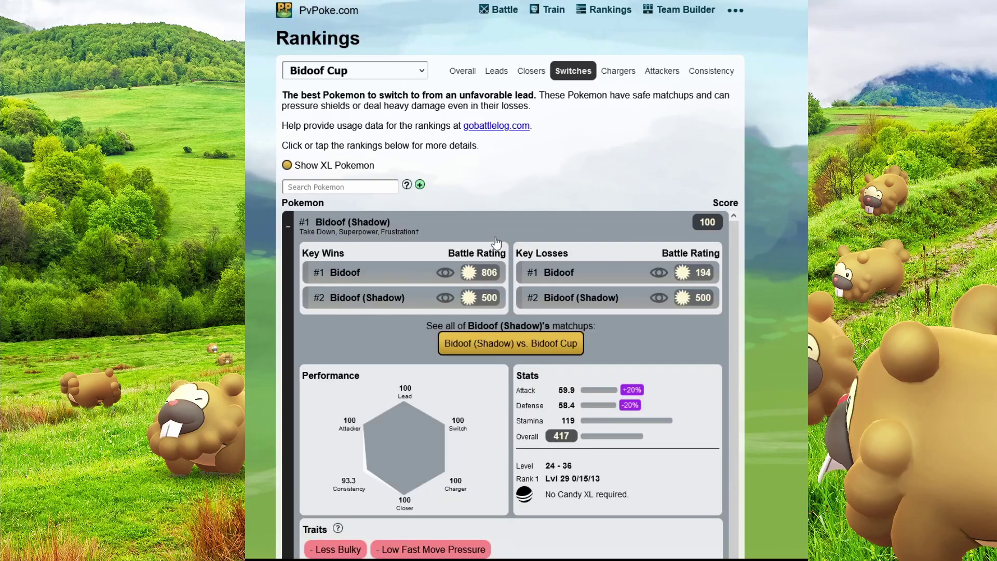
left_click(543, 343)
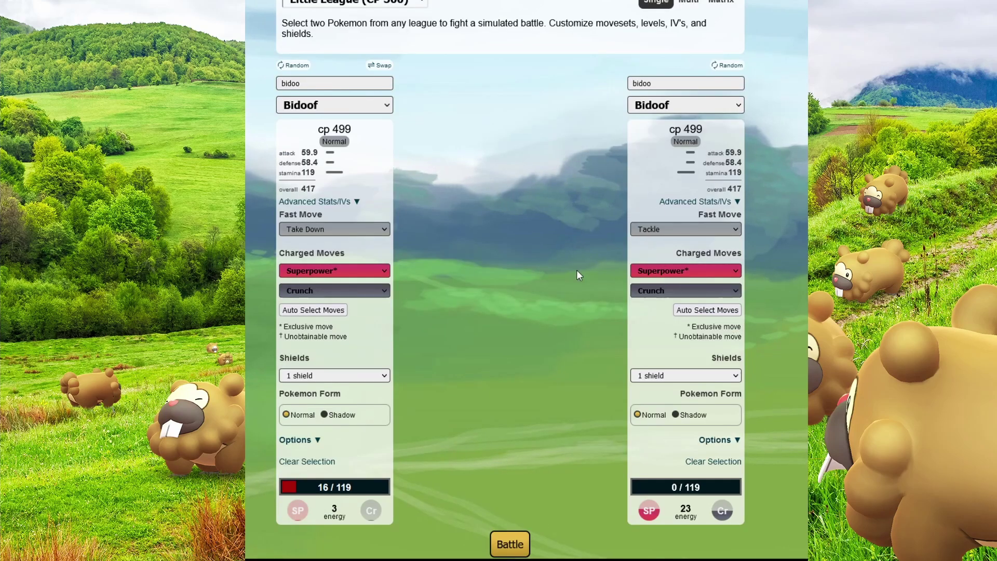
Step: Simulate the Take Down vs Tackle Bidoof mirror and review the 47s win rated 567
scroll(525, 271, "up", 1)
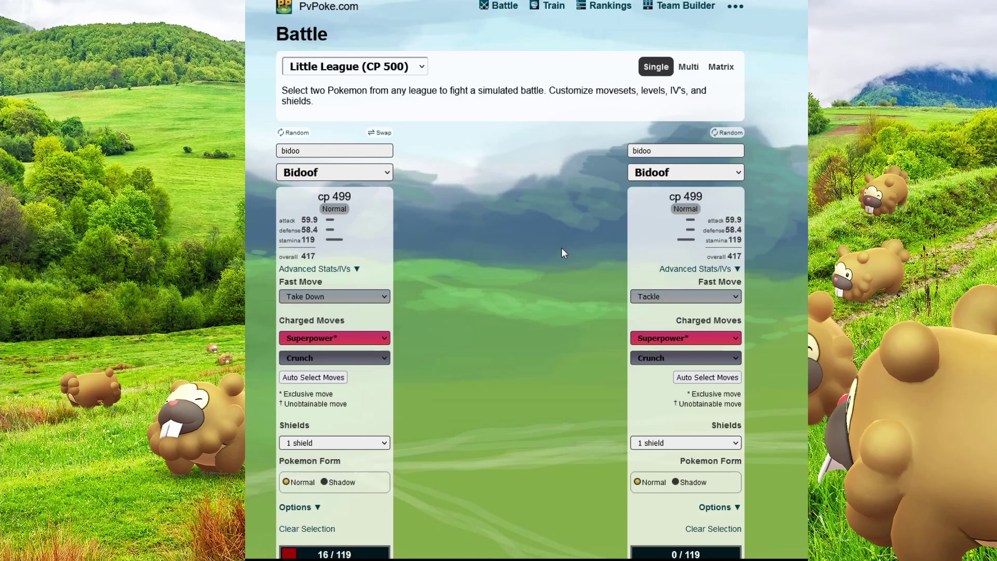
scroll(561, 248, "down", 7)
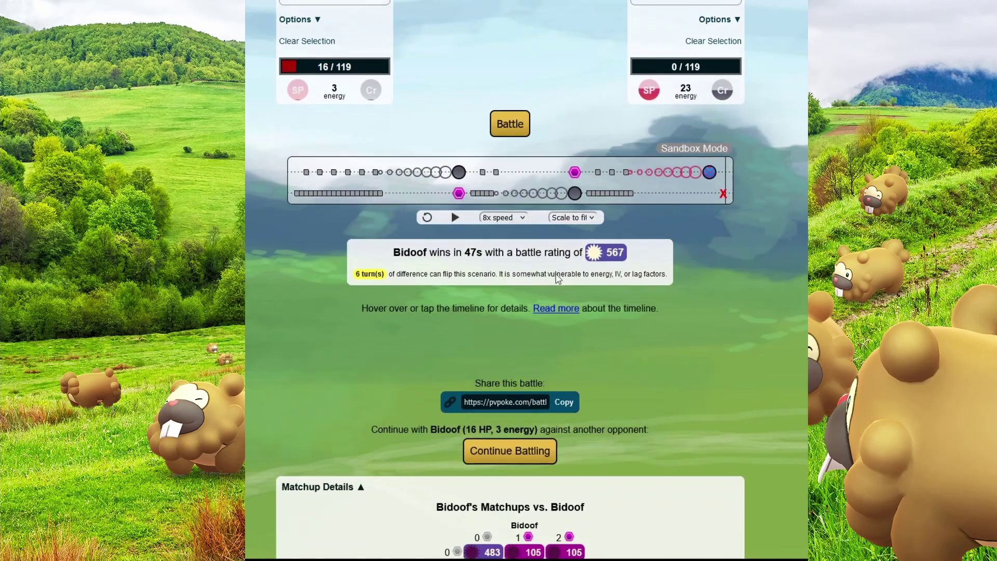
scroll(558, 279, "down", 3)
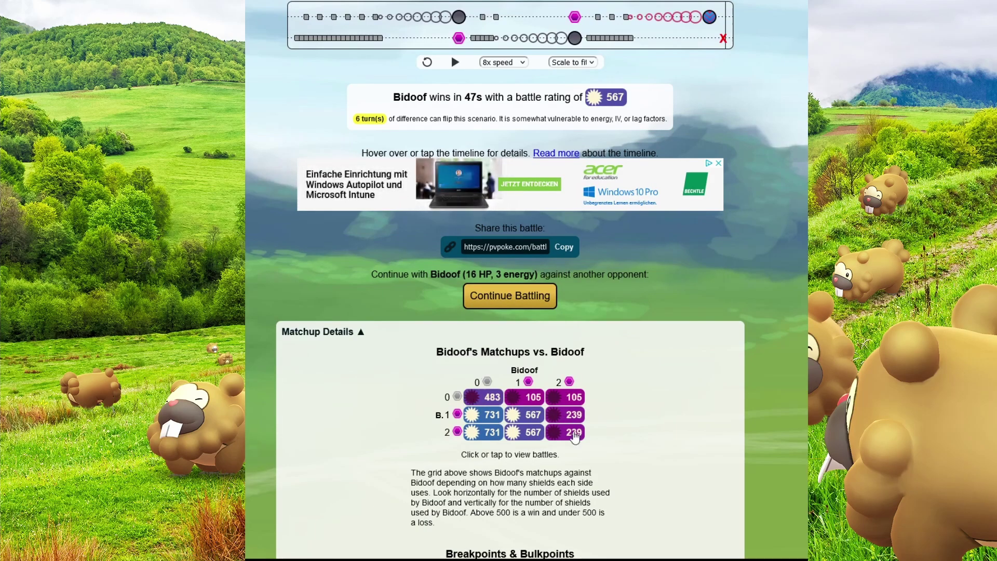
left_click(574, 436)
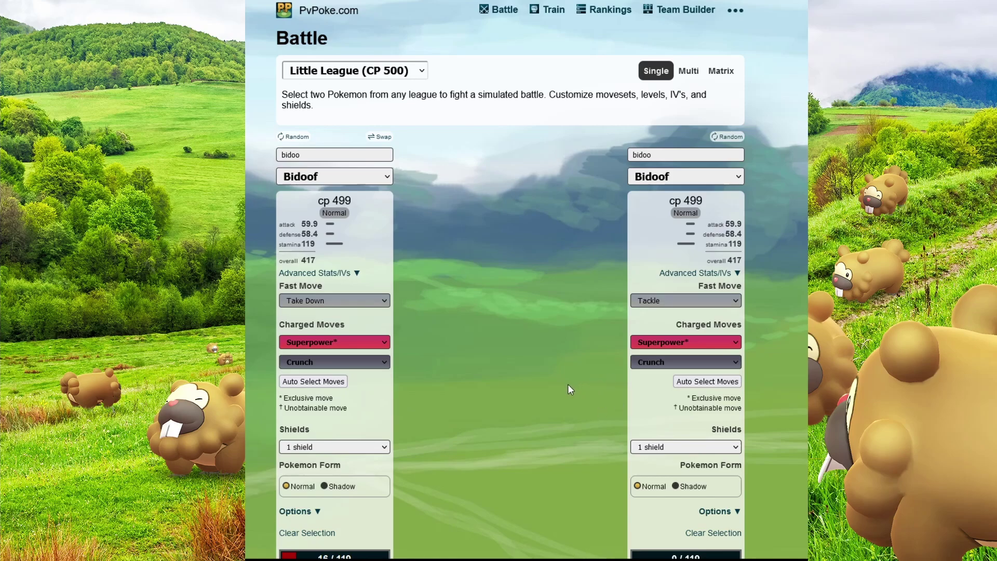
scroll(492, 358, "down", 2)
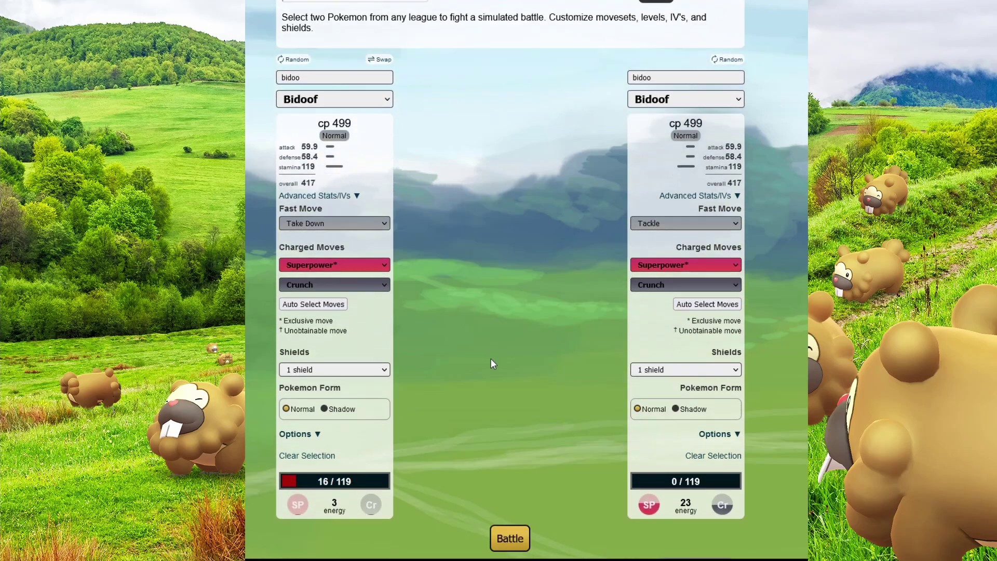
scroll(490, 359, "down", 10)
scroll(507, 263, "up", 5)
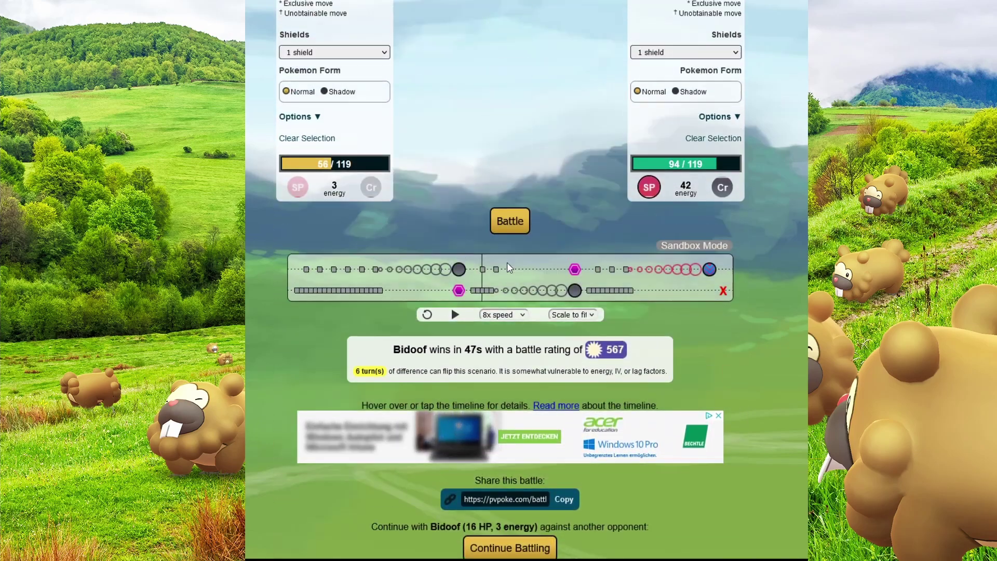
scroll(507, 263, "up", 8)
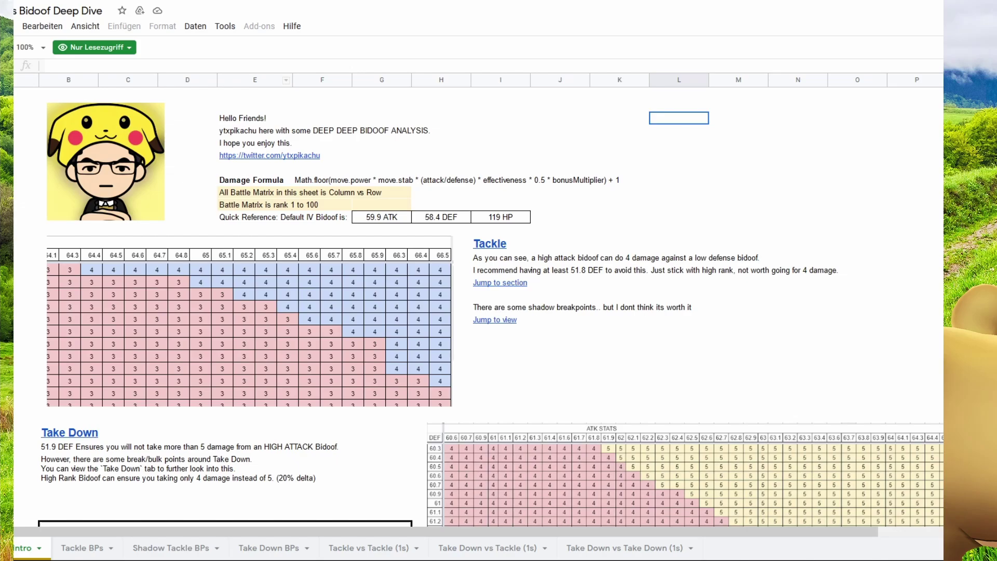
Step: Preview the Twitter, Tackle and Take Down links in the Deep Dive intro, then scroll toward the TLDR
left_click(221, 148)
left_click(244, 156)
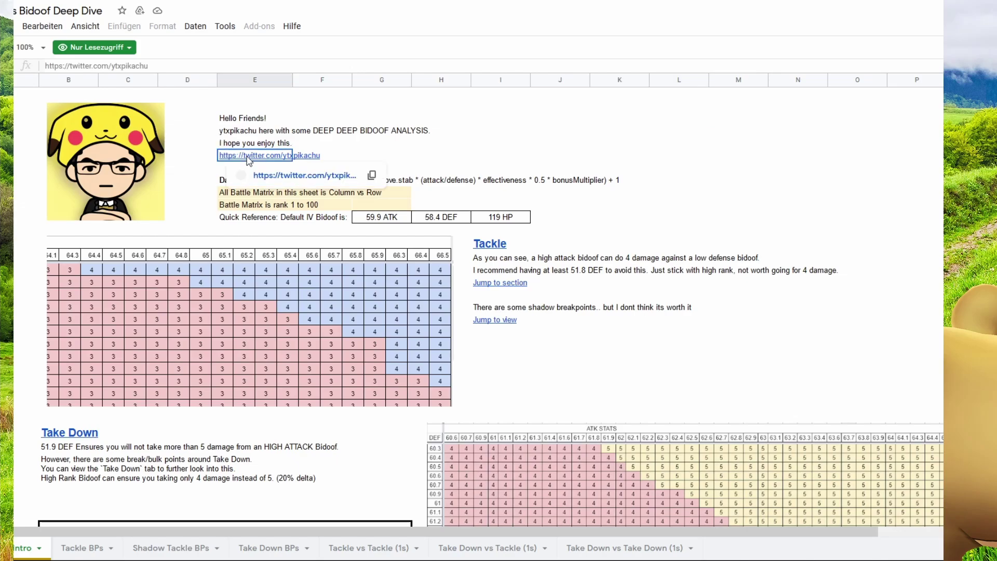
left_click(385, 133)
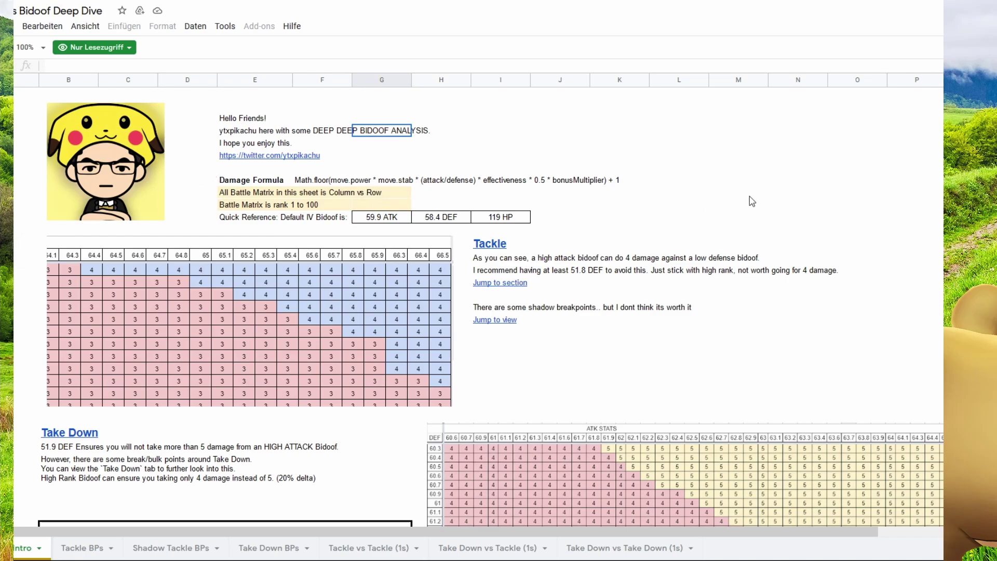
left_click(490, 245)
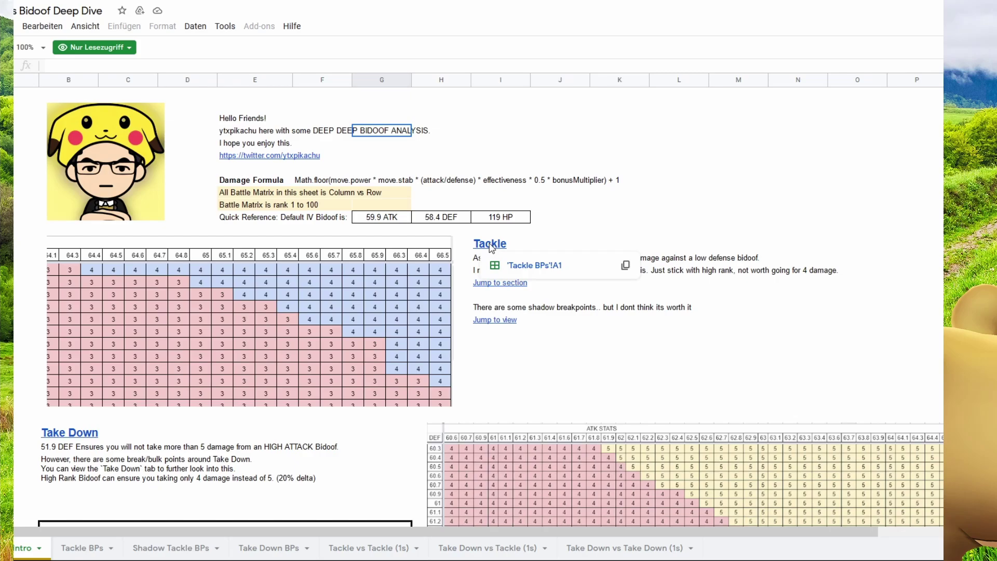
left_click(75, 434)
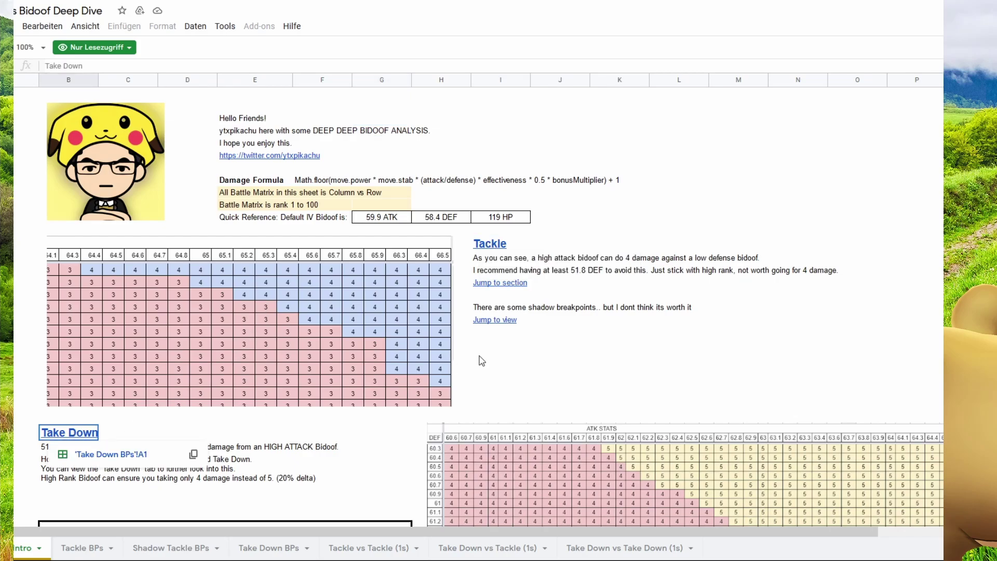
left_click(510, 344)
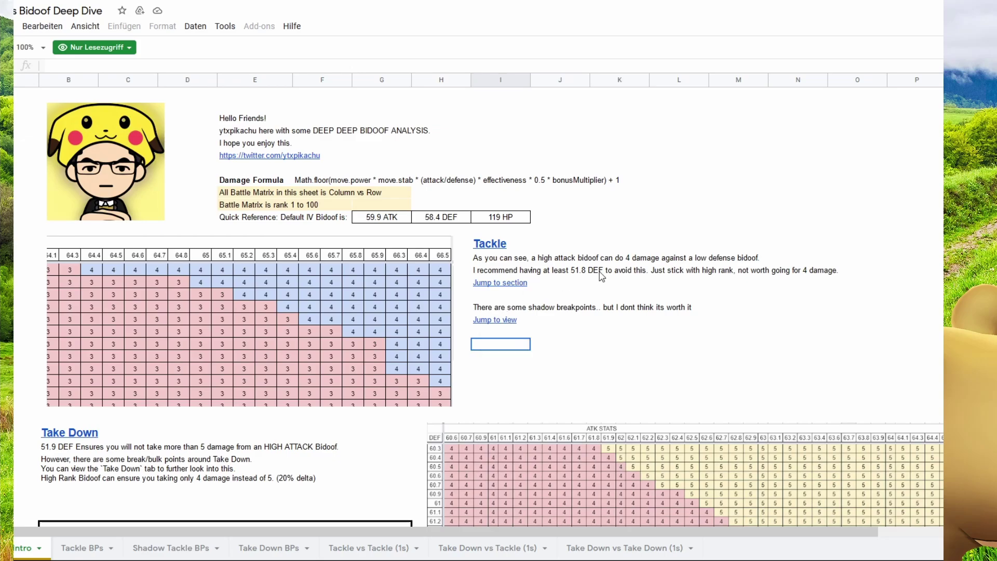
scroll(601, 276, "down", 5)
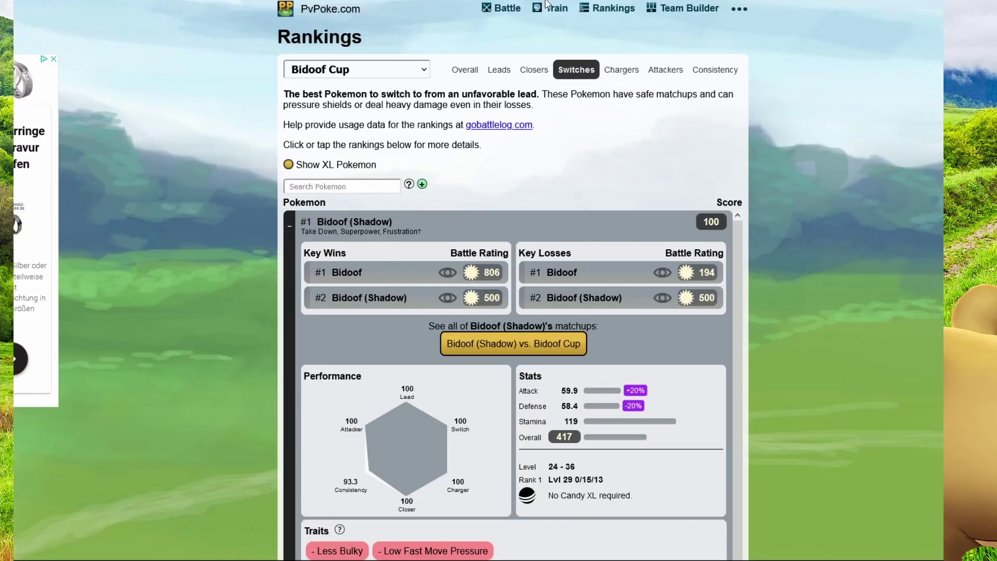
Step: Load Bidoof for Little League and maximize it to level 29, IVs 0/15/13, CP 500
left_click(513, 13)
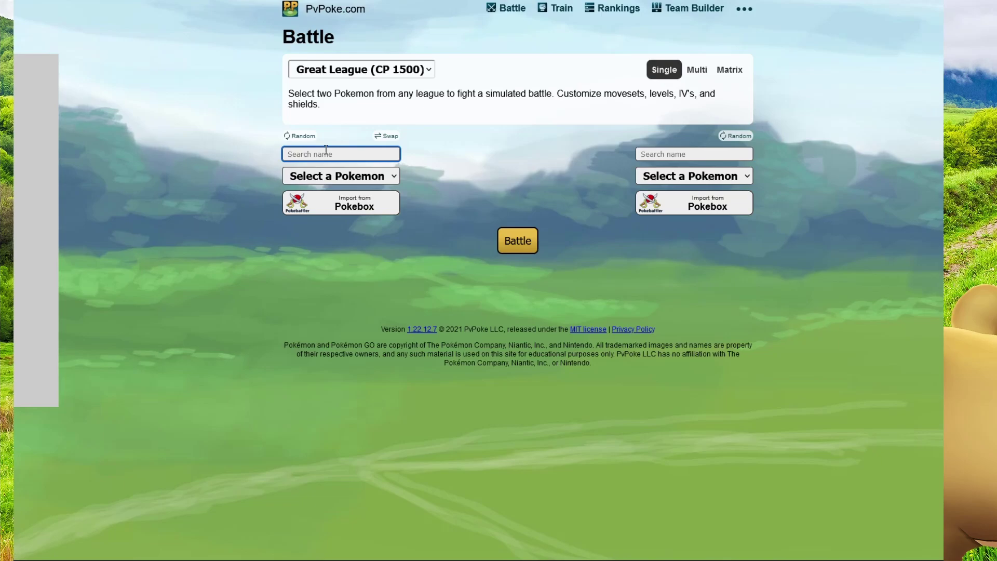
type("bidoo")
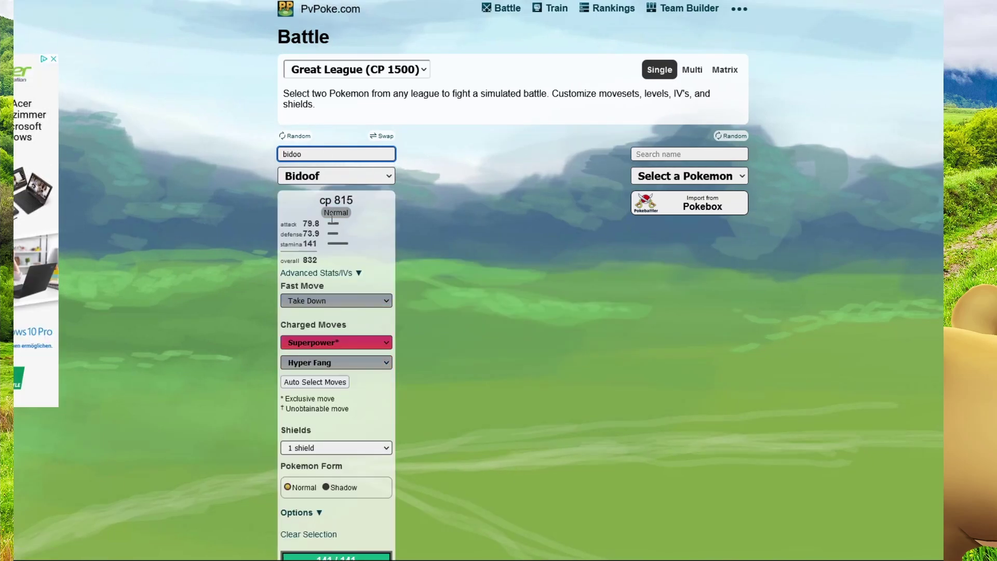
left_click(332, 218)
left_click_drag(316, 232, 308, 232)
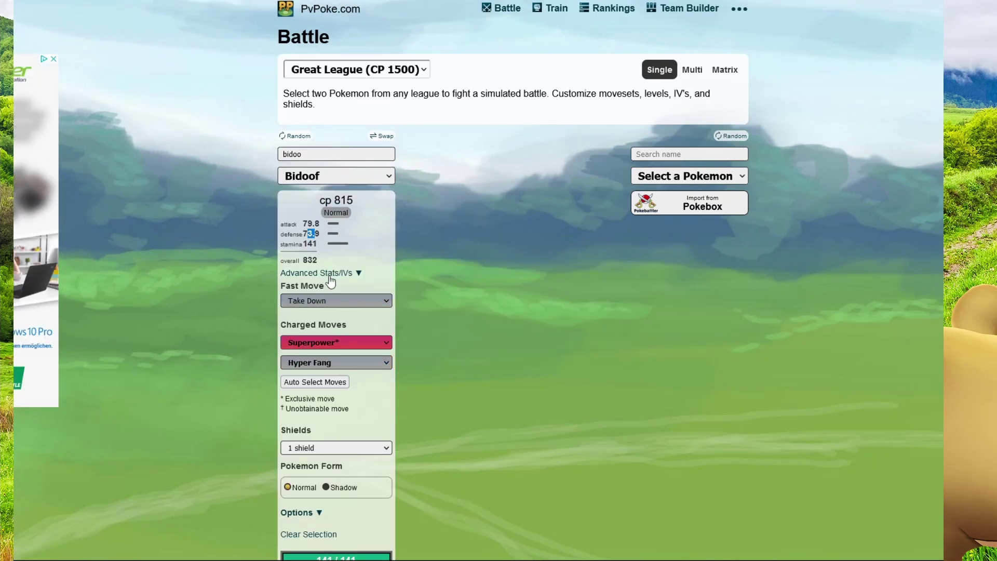
left_click(317, 273)
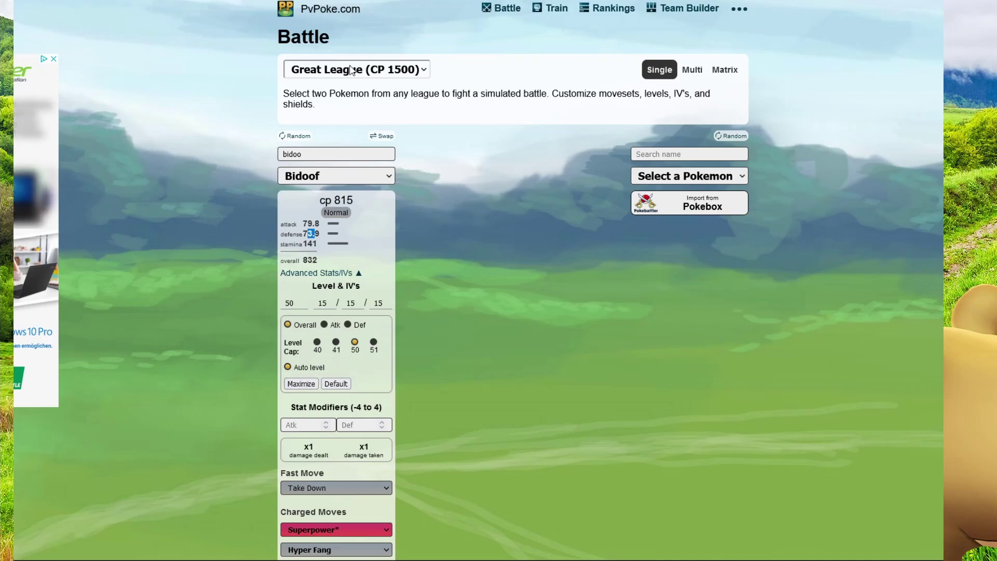
left_click(344, 105)
key("Up")
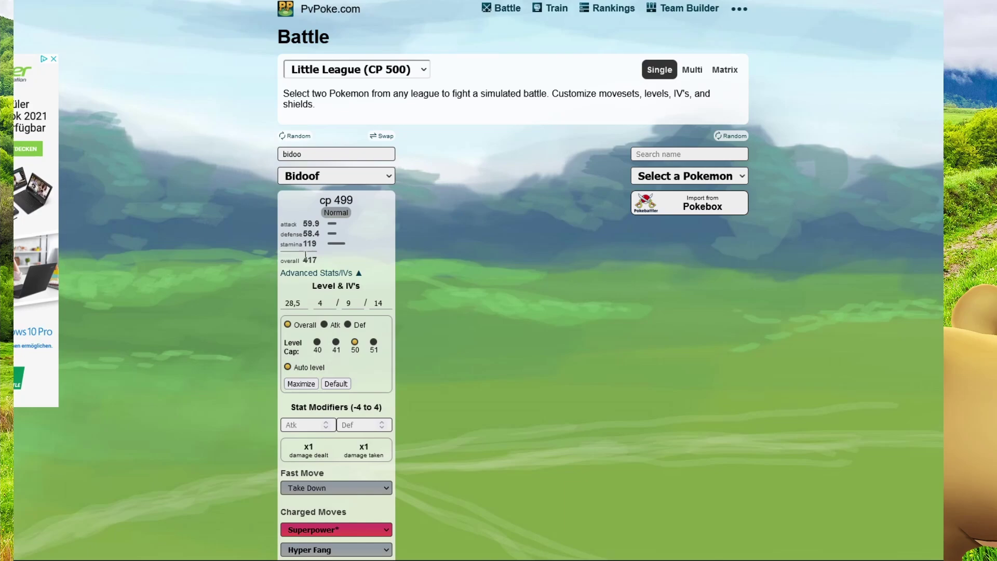
left_click(302, 384)
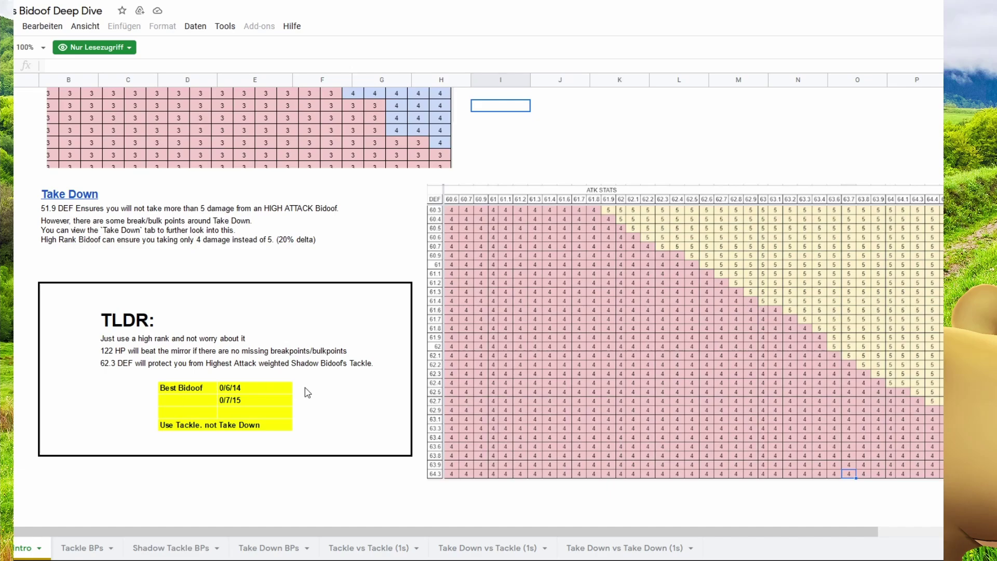
Step: Nudge the Intro sheet up to frame the TLDR box with spreads 0/6/14 and 0/7/15
scroll(301, 384, "up", 2)
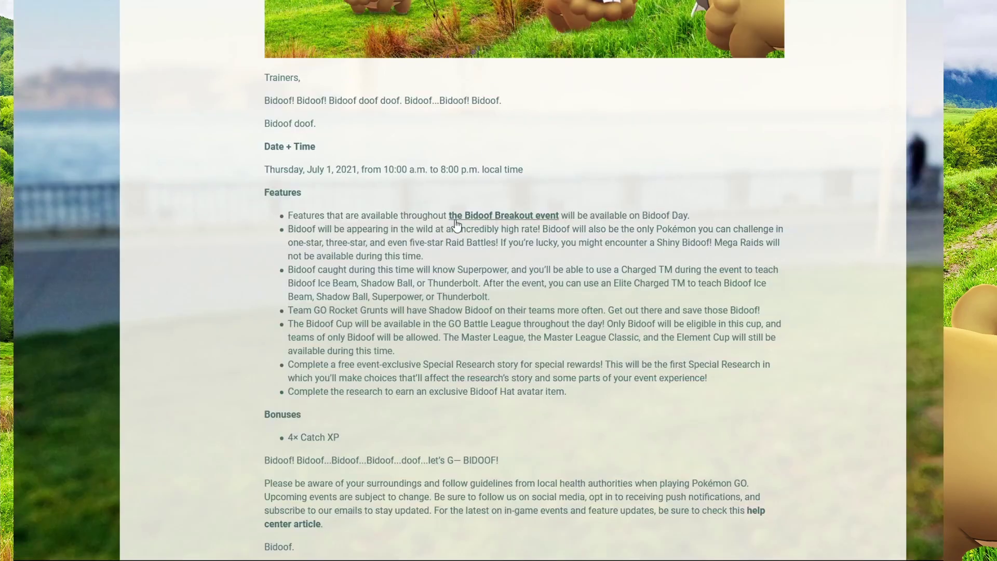
Step: Scroll the Bidoof Day announcement down to the signature and back up to the banner
scroll(456, 224, "down", 1)
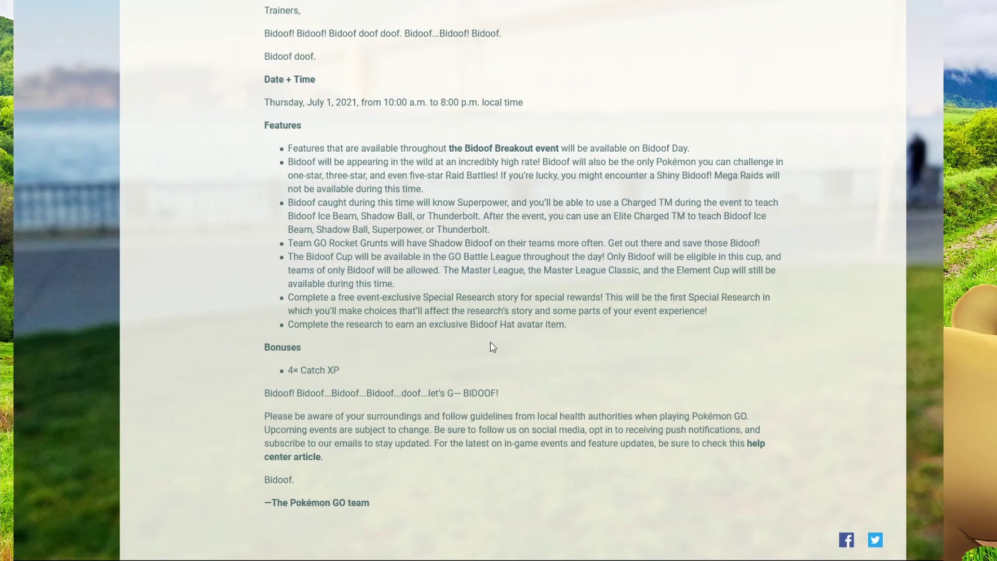
scroll(513, 370, "up", 3)
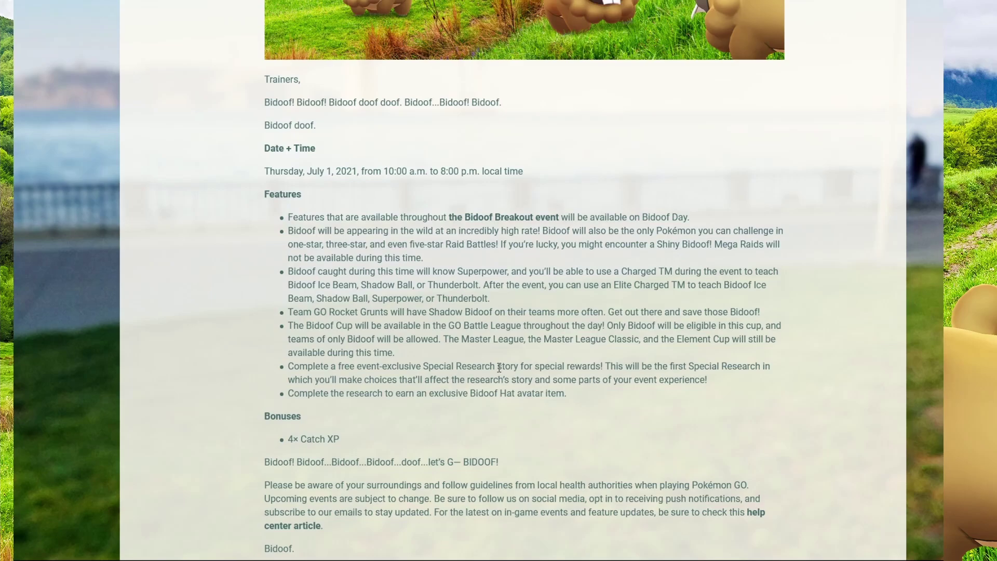